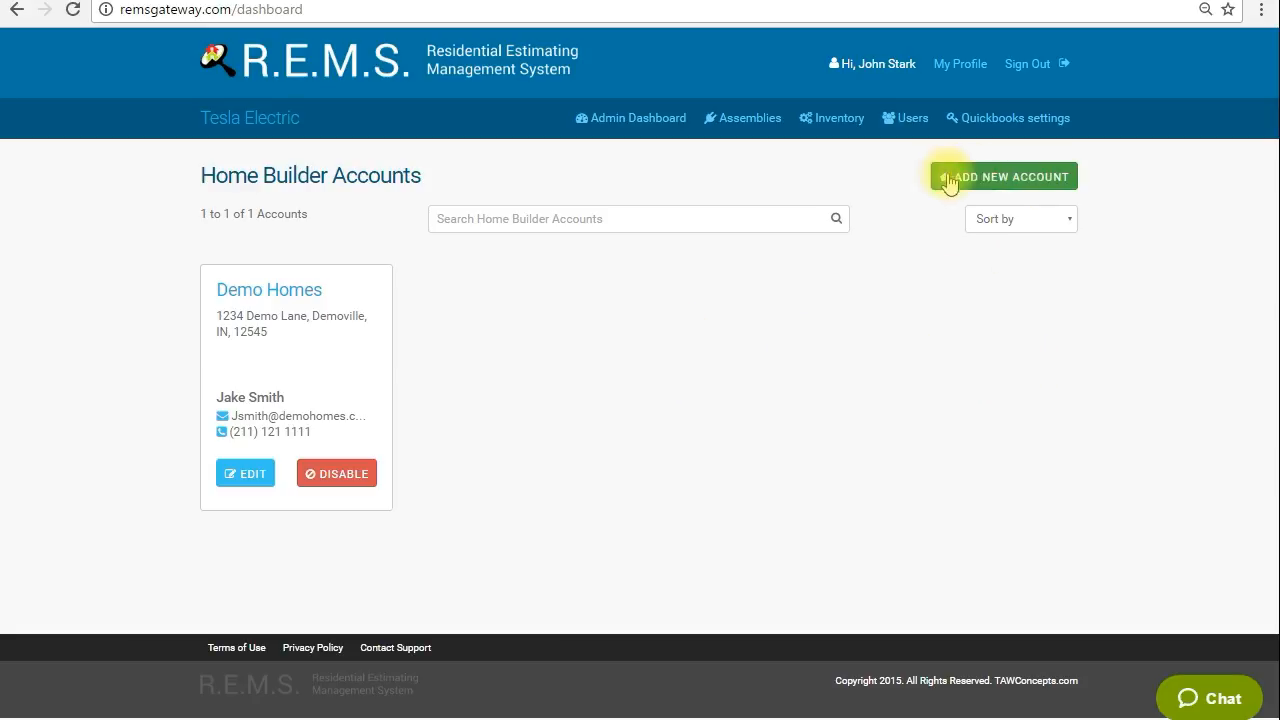
Open the Users section and start adding a new user.
click(905, 124)
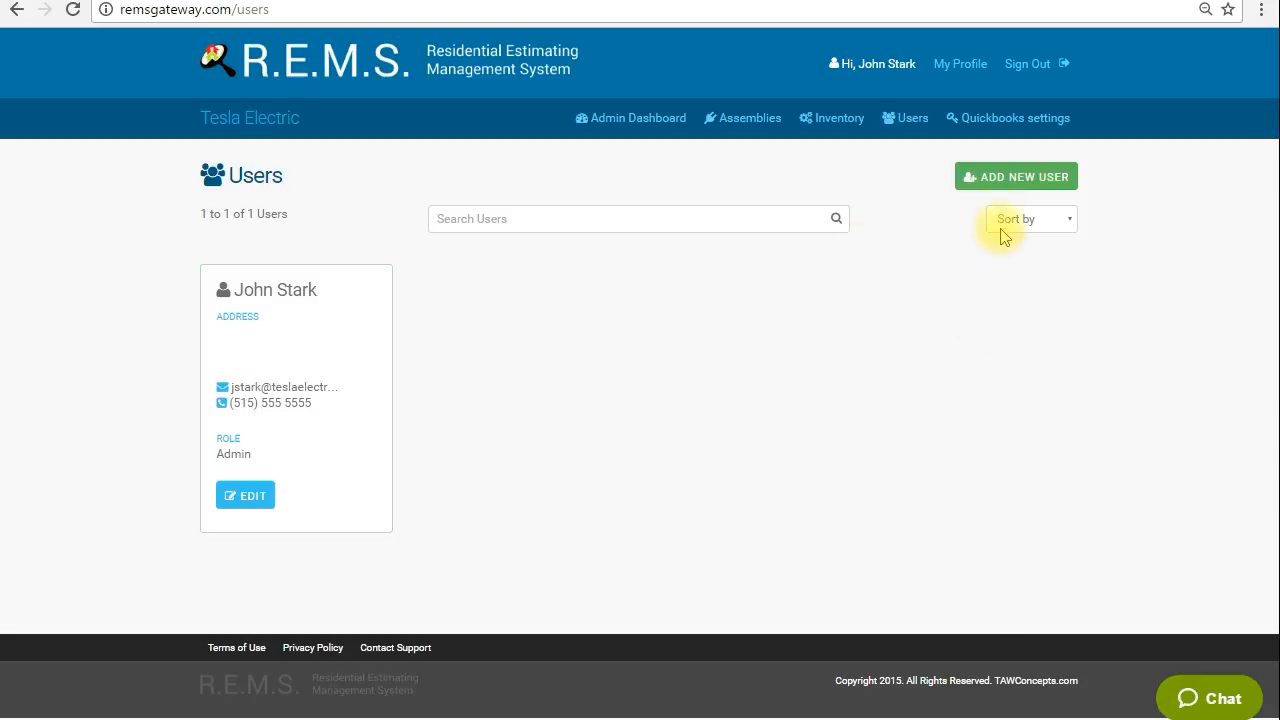
click(998, 186)
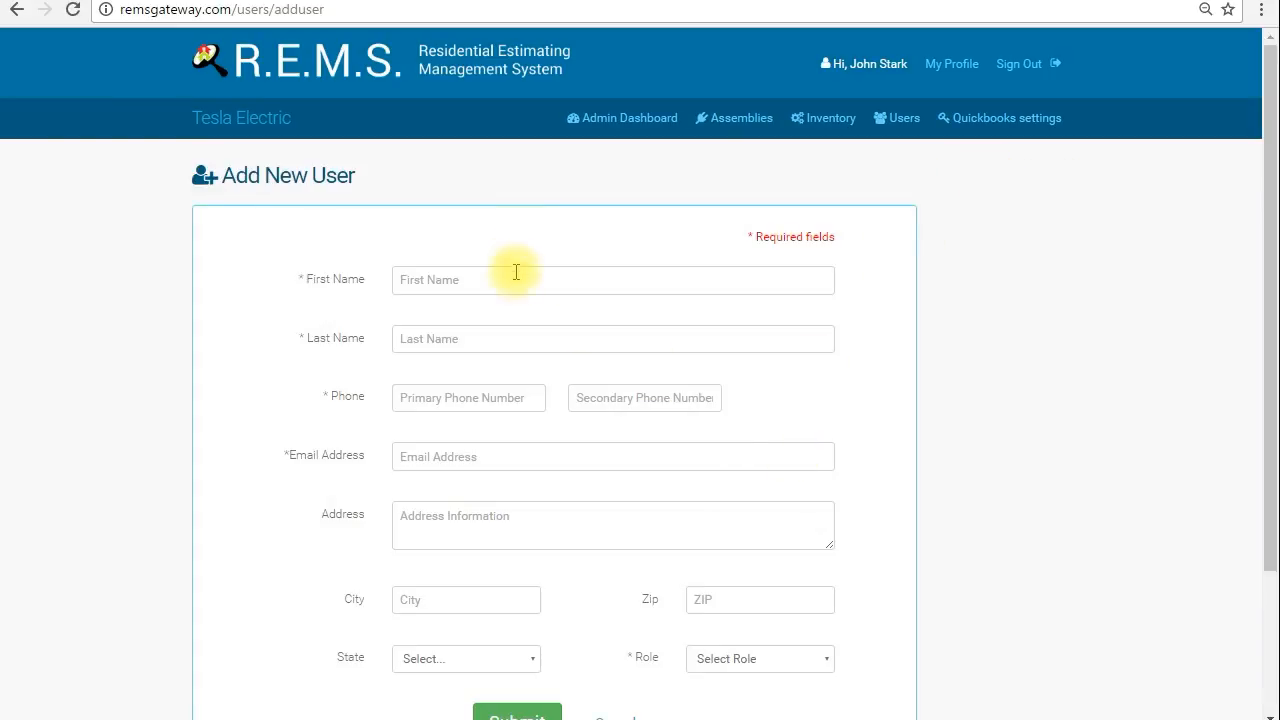
scroll(835, 437, down, 3)
scroll(835, 437, up, 3)
scroll(831, 434, down, 3)
scroll(814, 437, up, 3)
Enter the new user's first and last name.
click(481, 281)
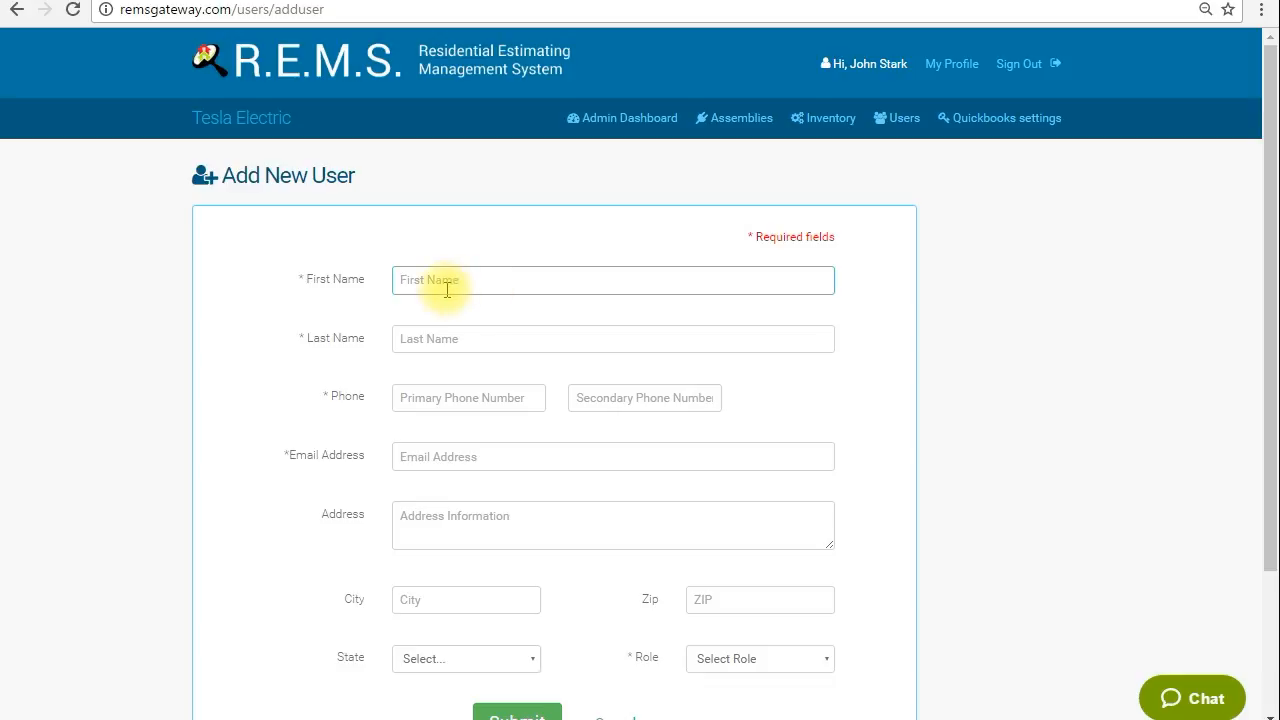
key(Tab)
key(BackSpace)
key(BackSpace)
key(BackSpace)
key(BackSpace)
key(BackSpace)
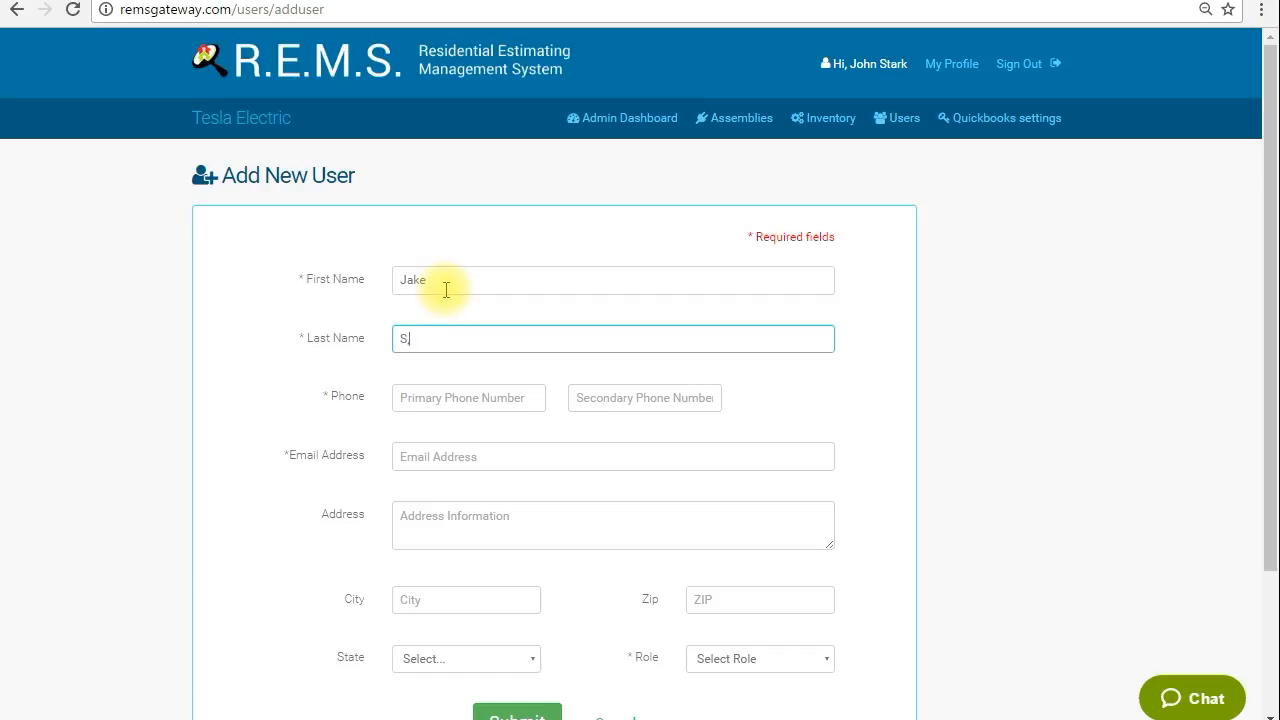
Enter the user's primary phone number.
click(436, 396)
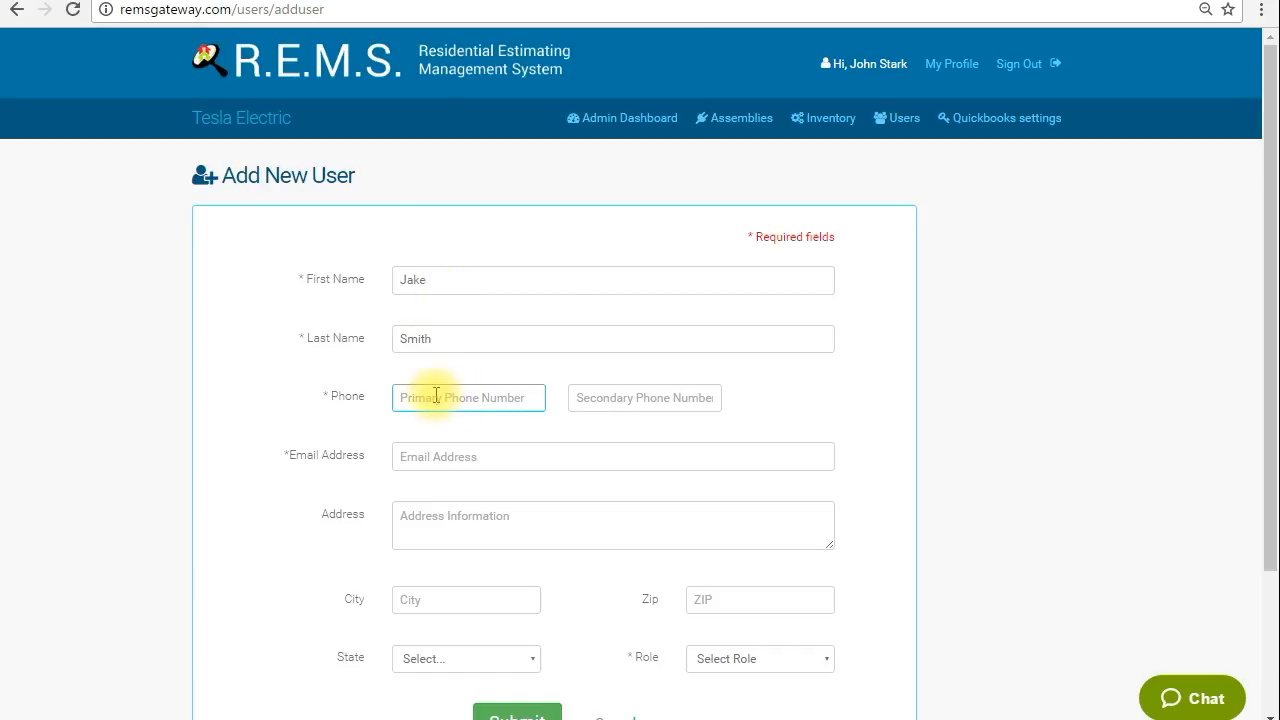
click(625, 401)
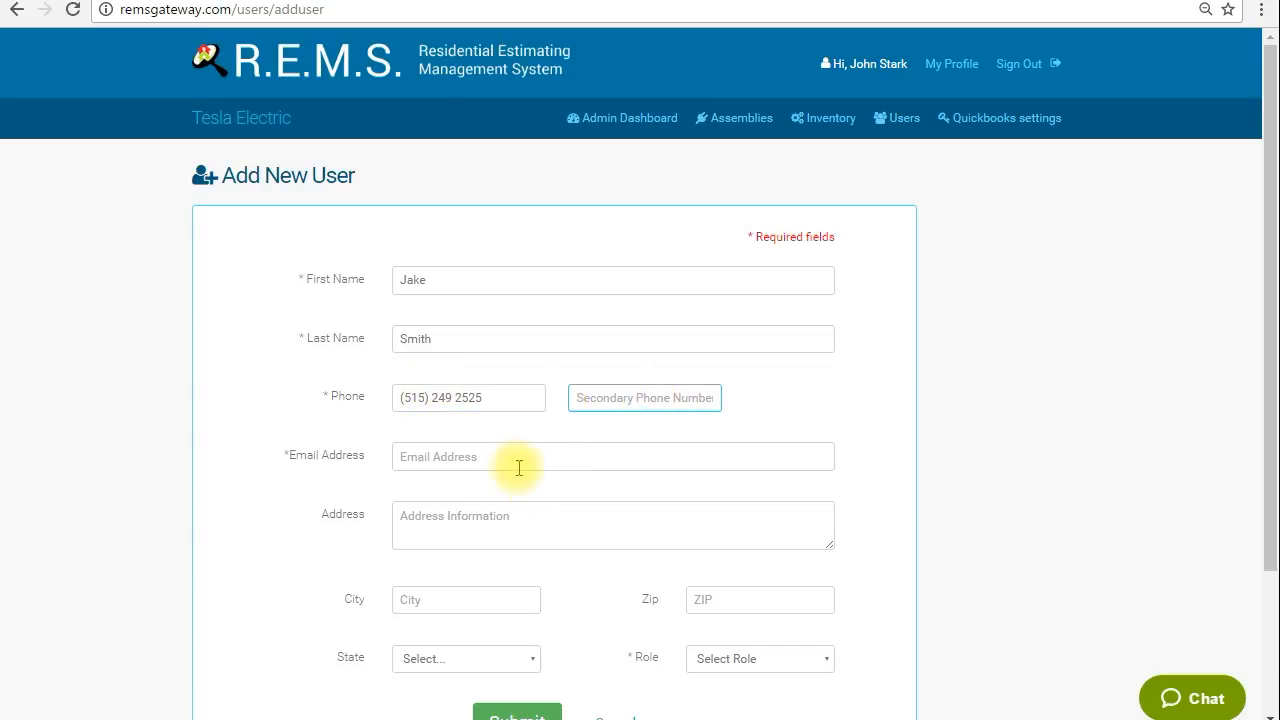
Fill in the user's e-mail address.
click(469, 456)
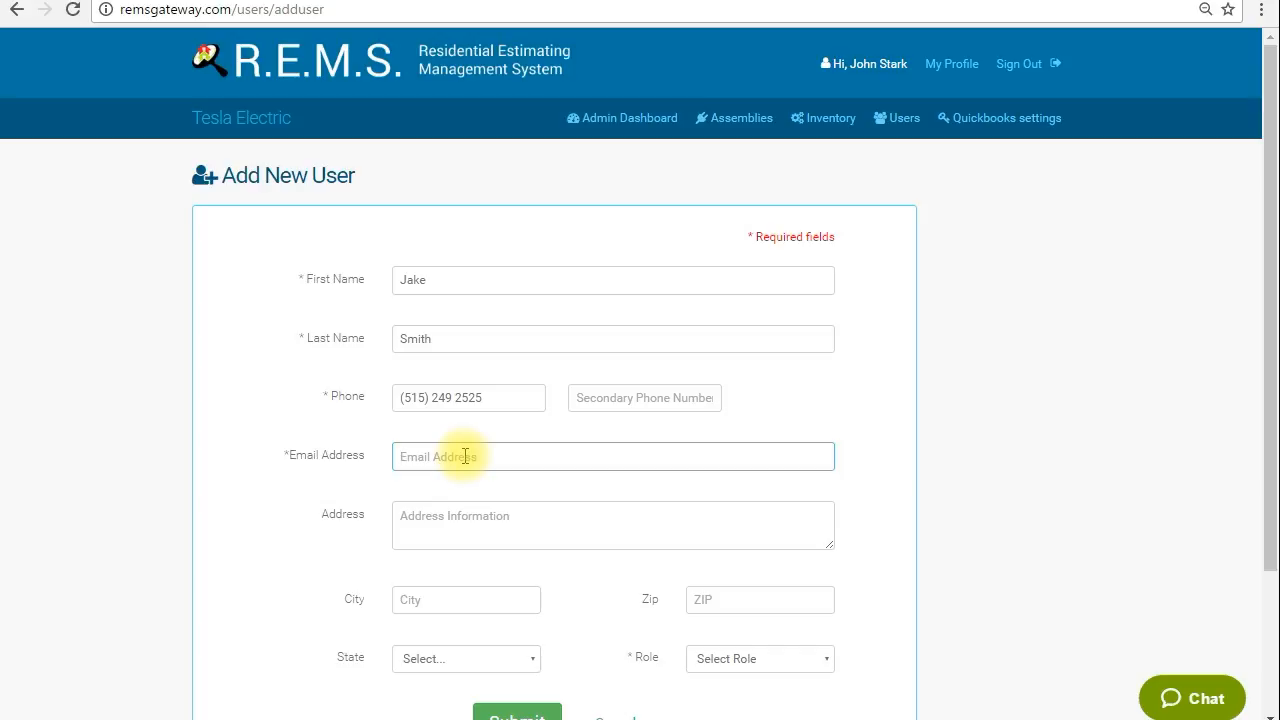
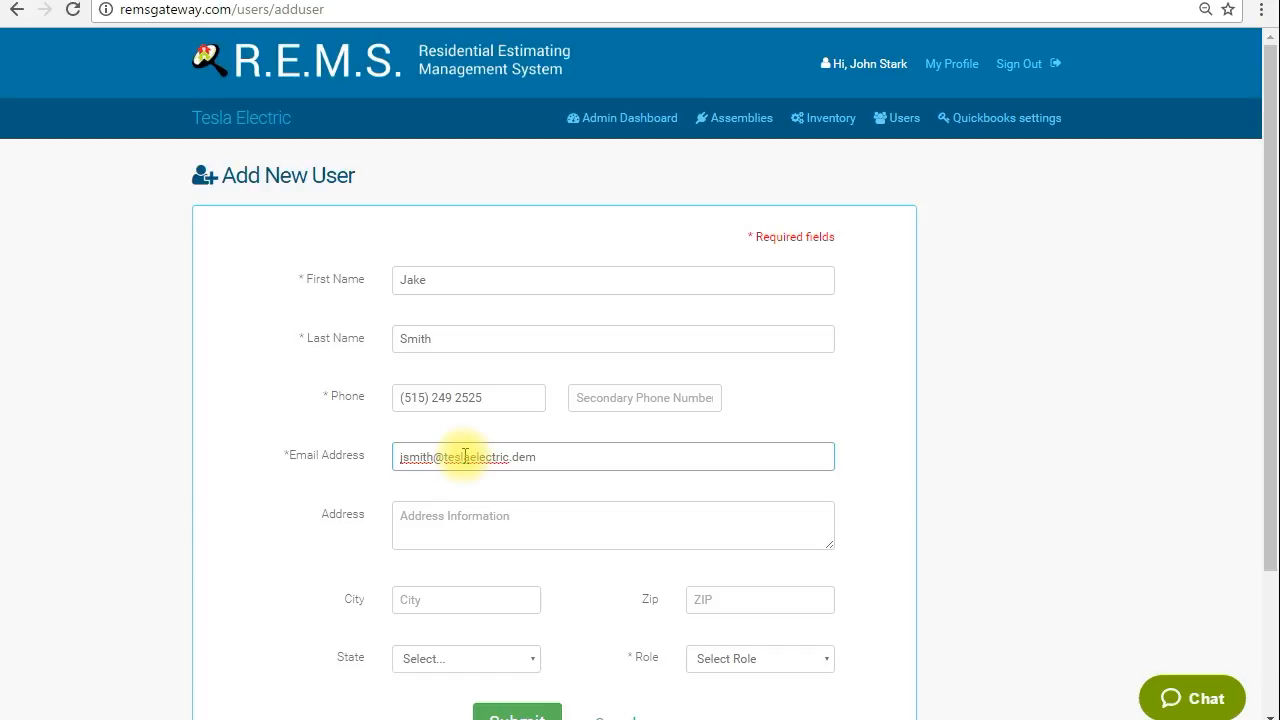
Leave the address empty and enter the user's city.
click(529, 515)
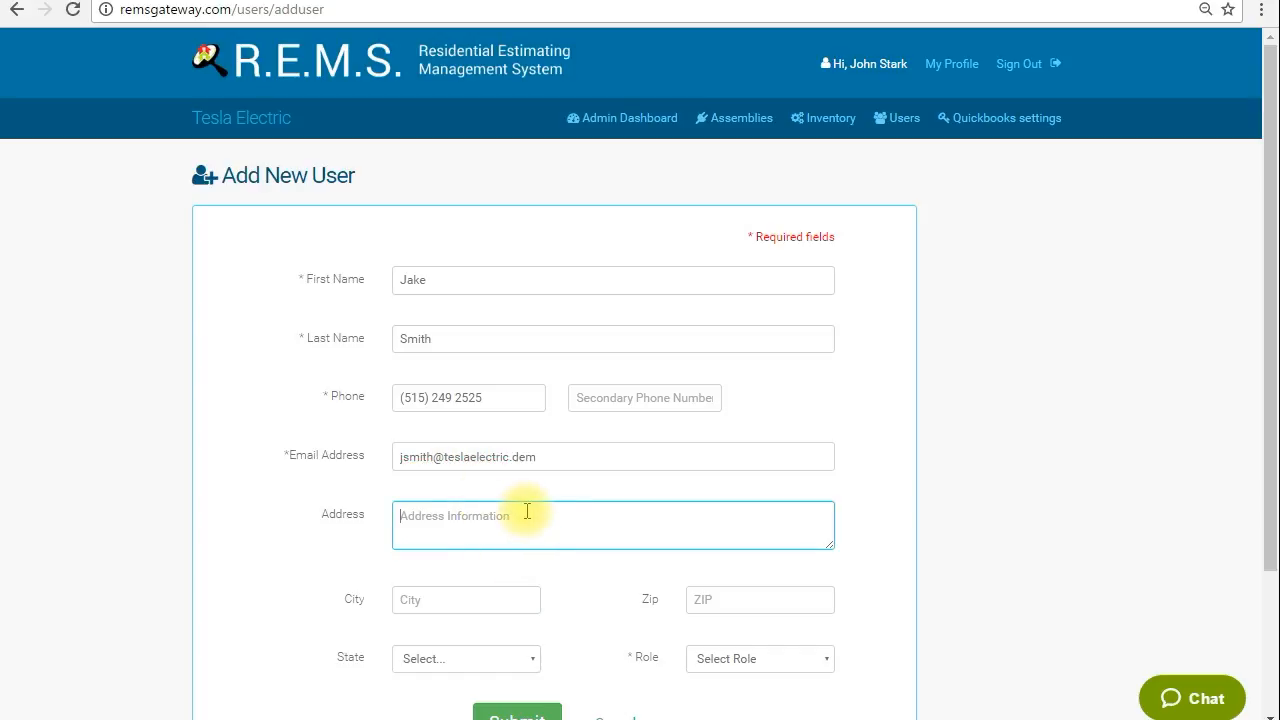
click(531, 515)
click(363, 530)
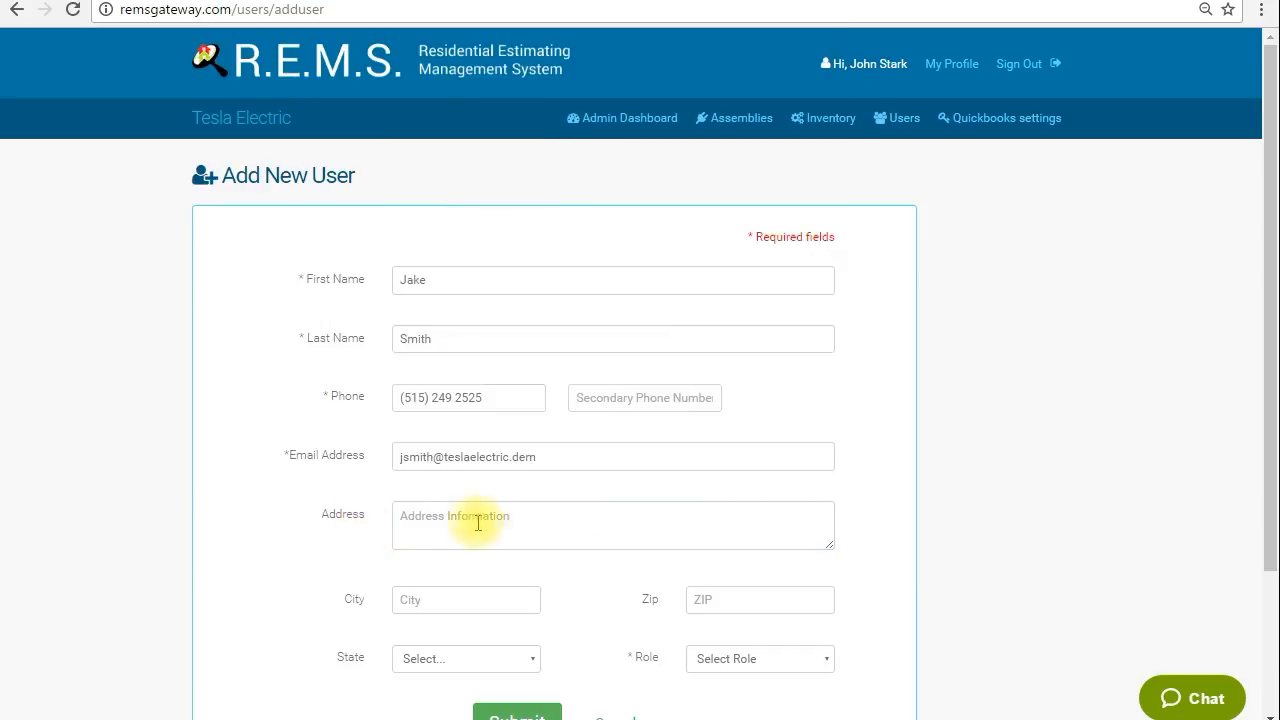
click(539, 514)
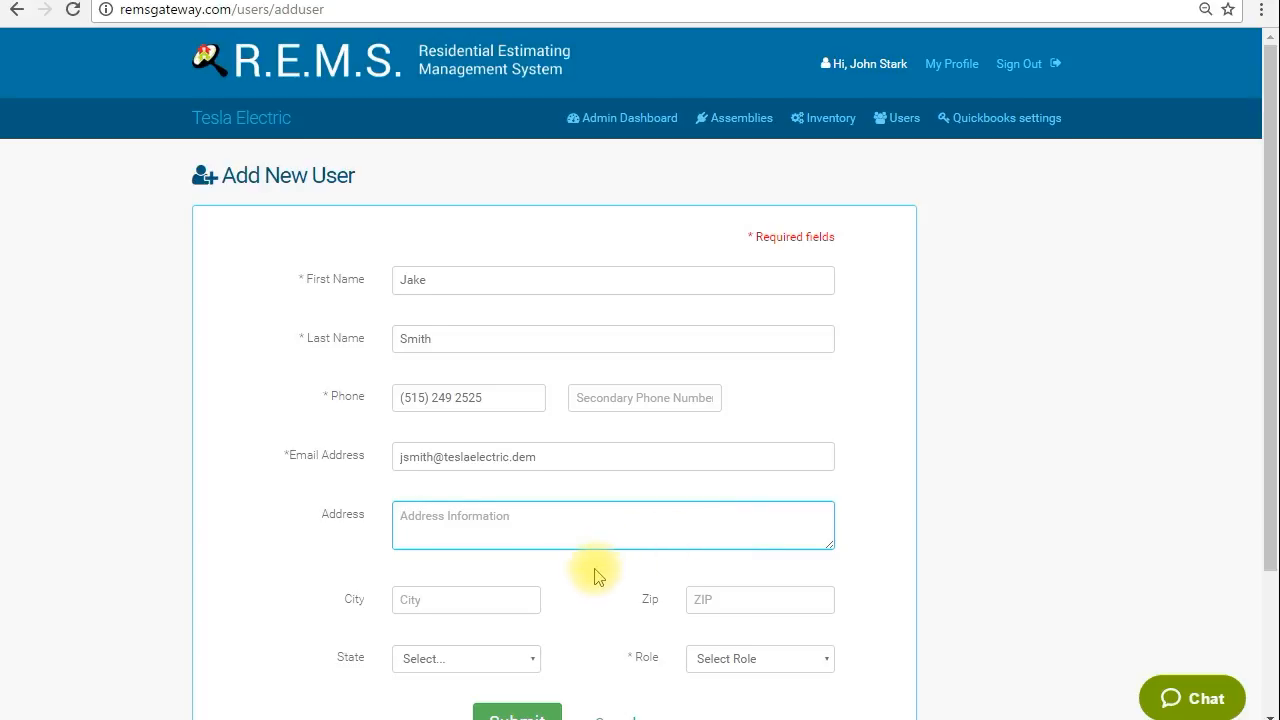
scroll(597, 577, down, 2)
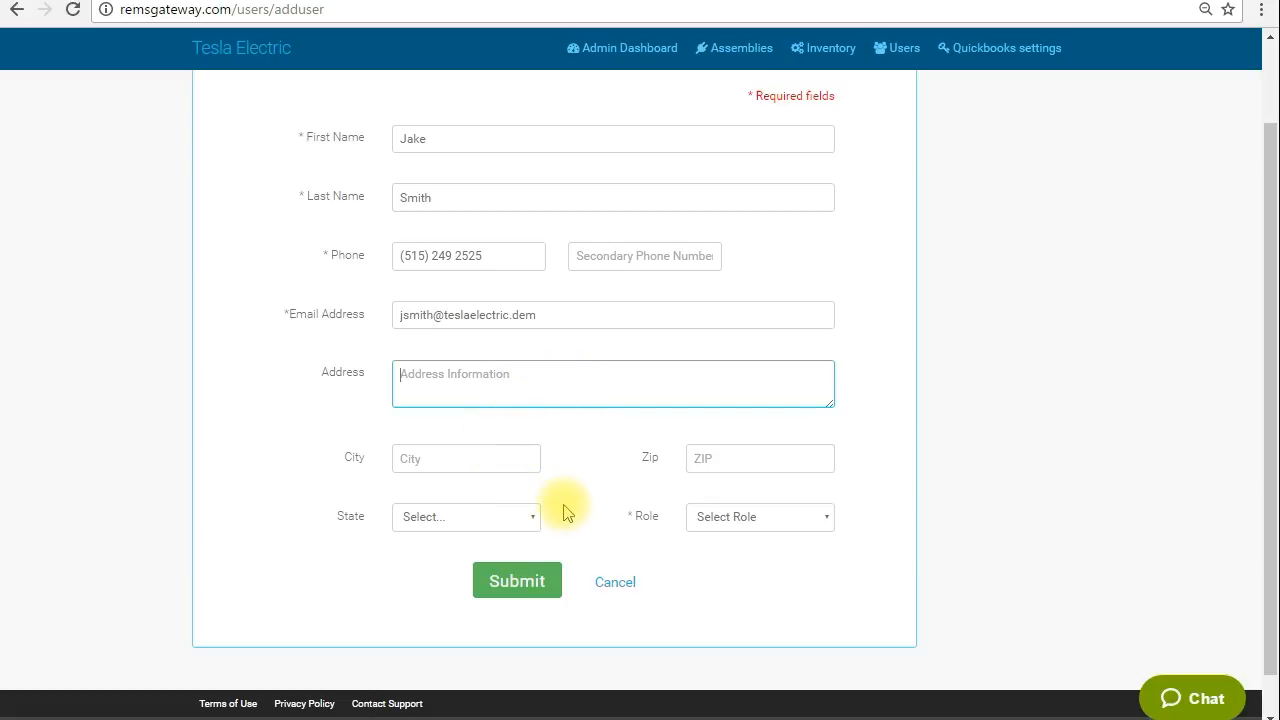
click(472, 463)
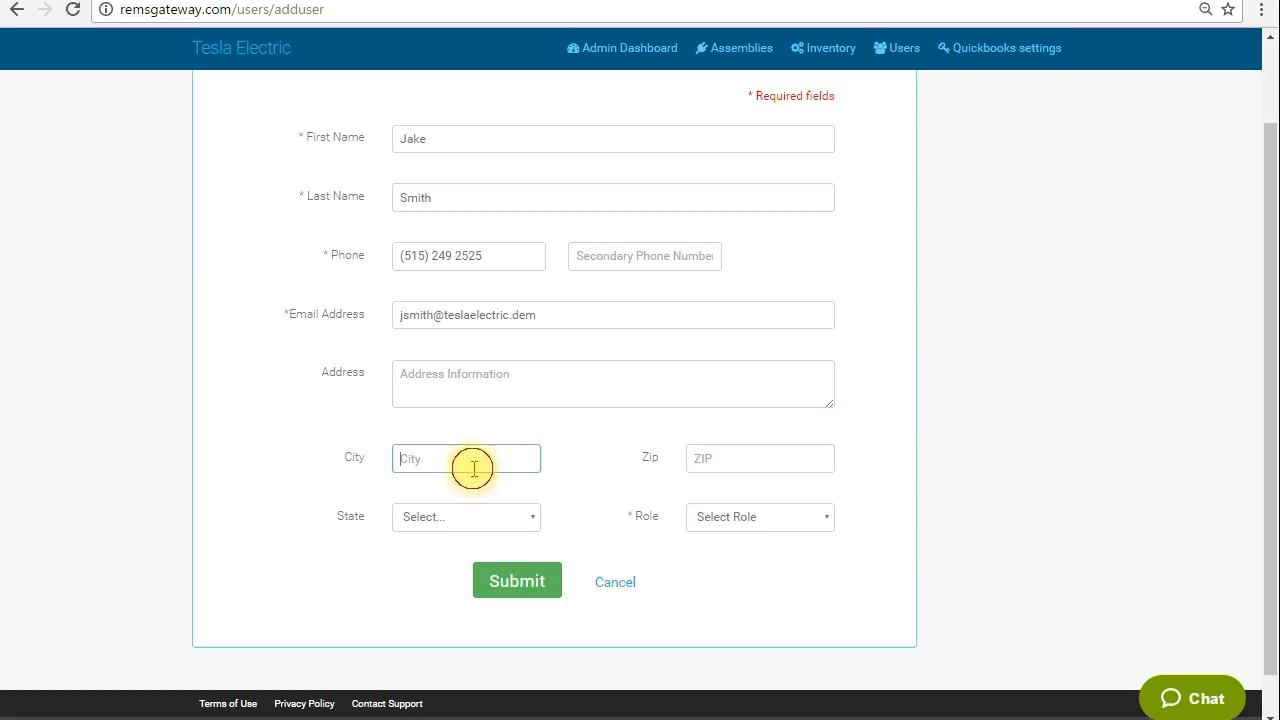
text(Des)
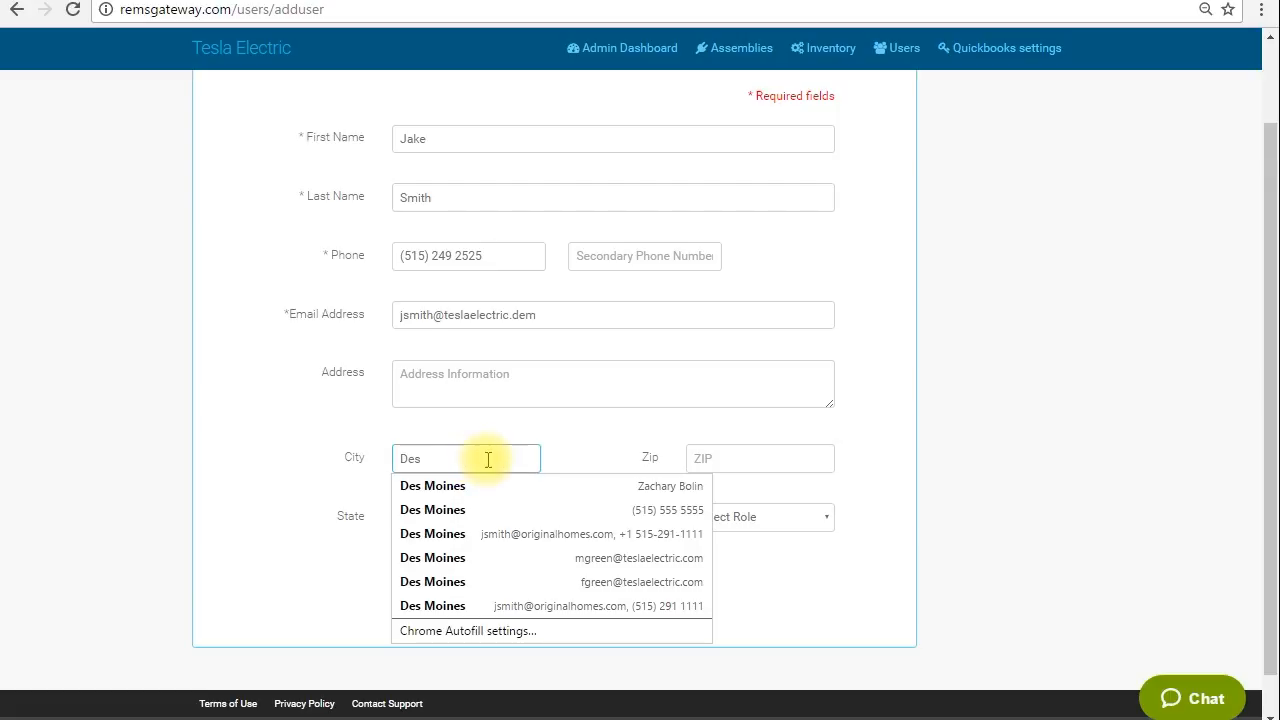
text( Moines)
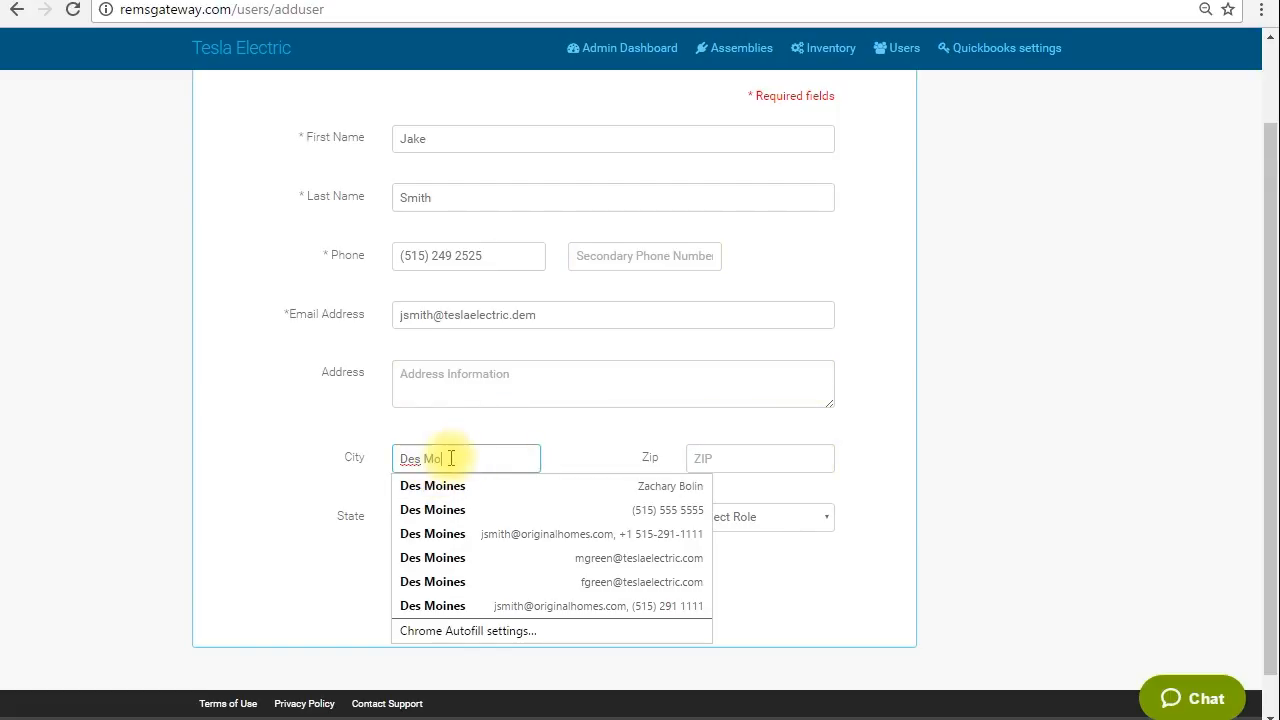
Enter the user's ZIP code and choose the state.
key(Tab)
text(50313)
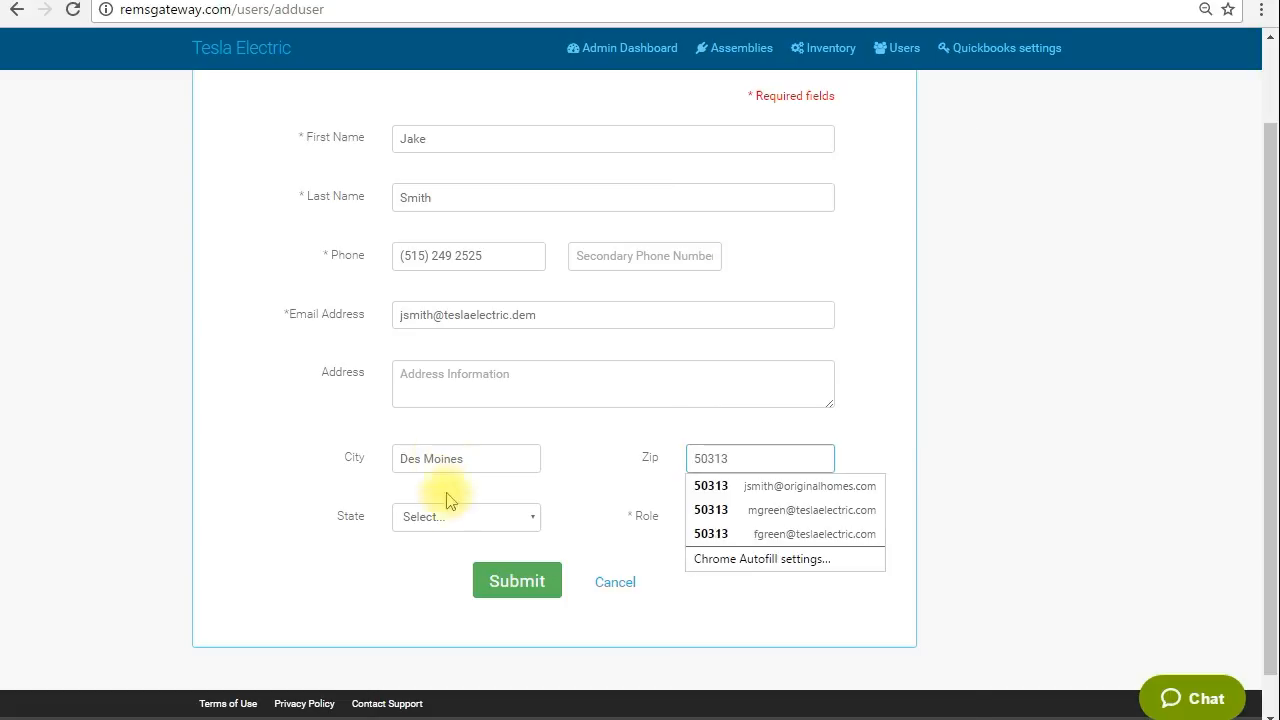
click(449, 509)
click(424, 496)
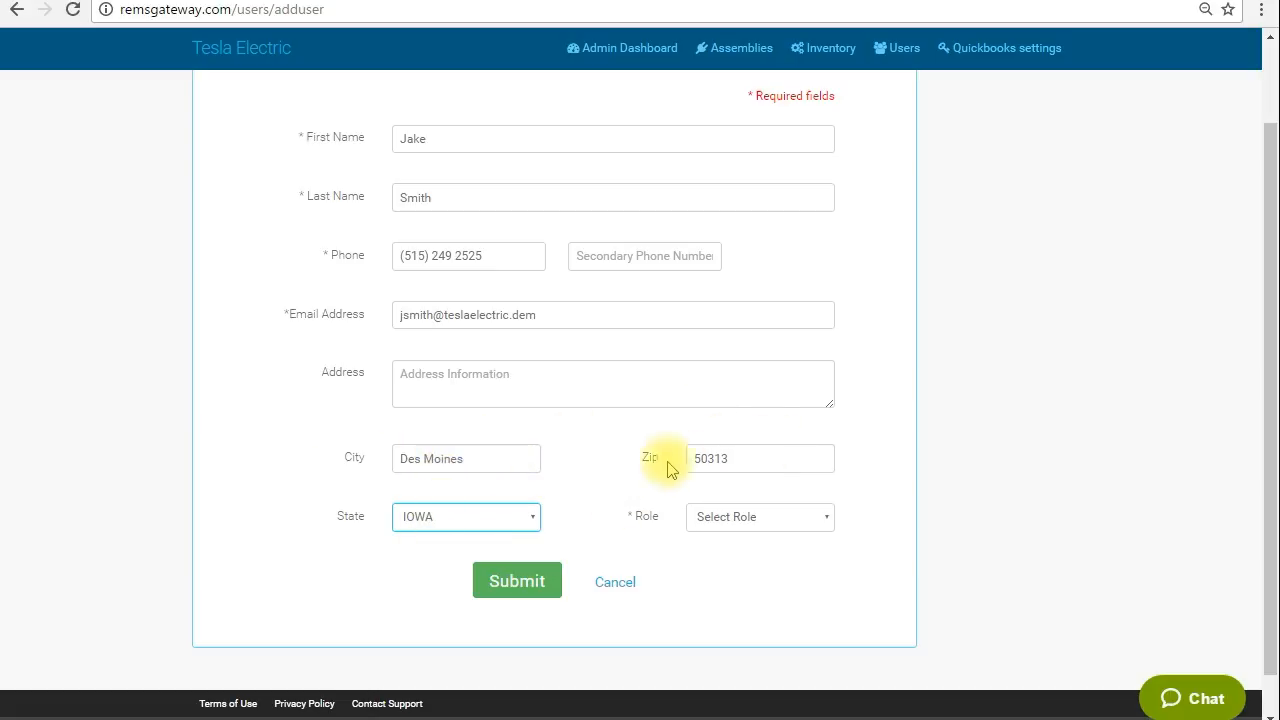
Set the role to Estimator and submit the new user.
scroll(614, 463, up, 2)
scroll(614, 463, down, 2)
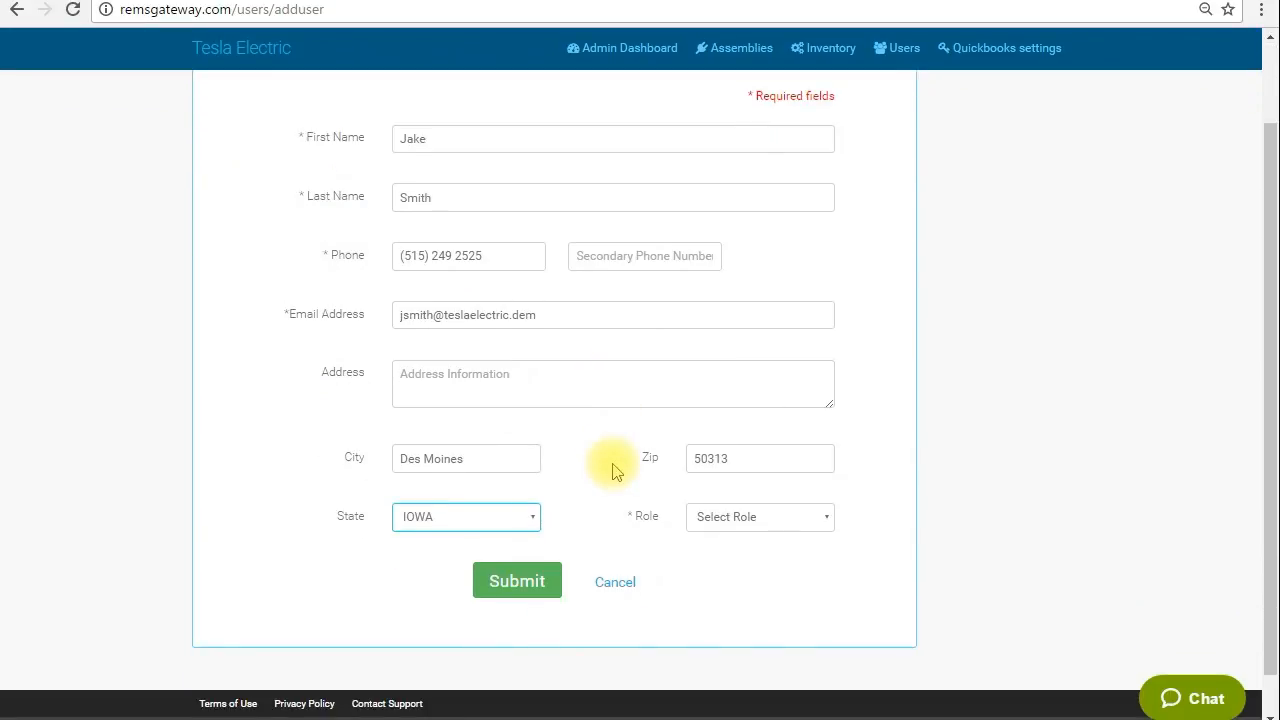
click(829, 521)
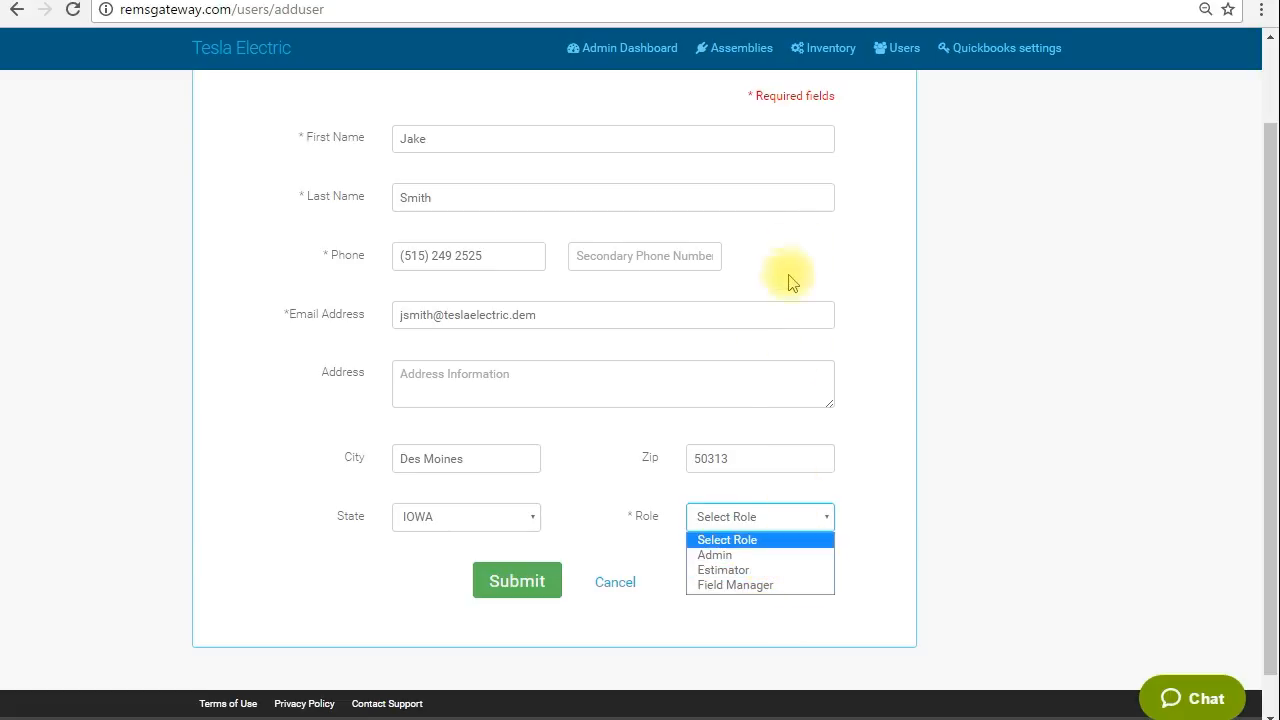
click(728, 570)
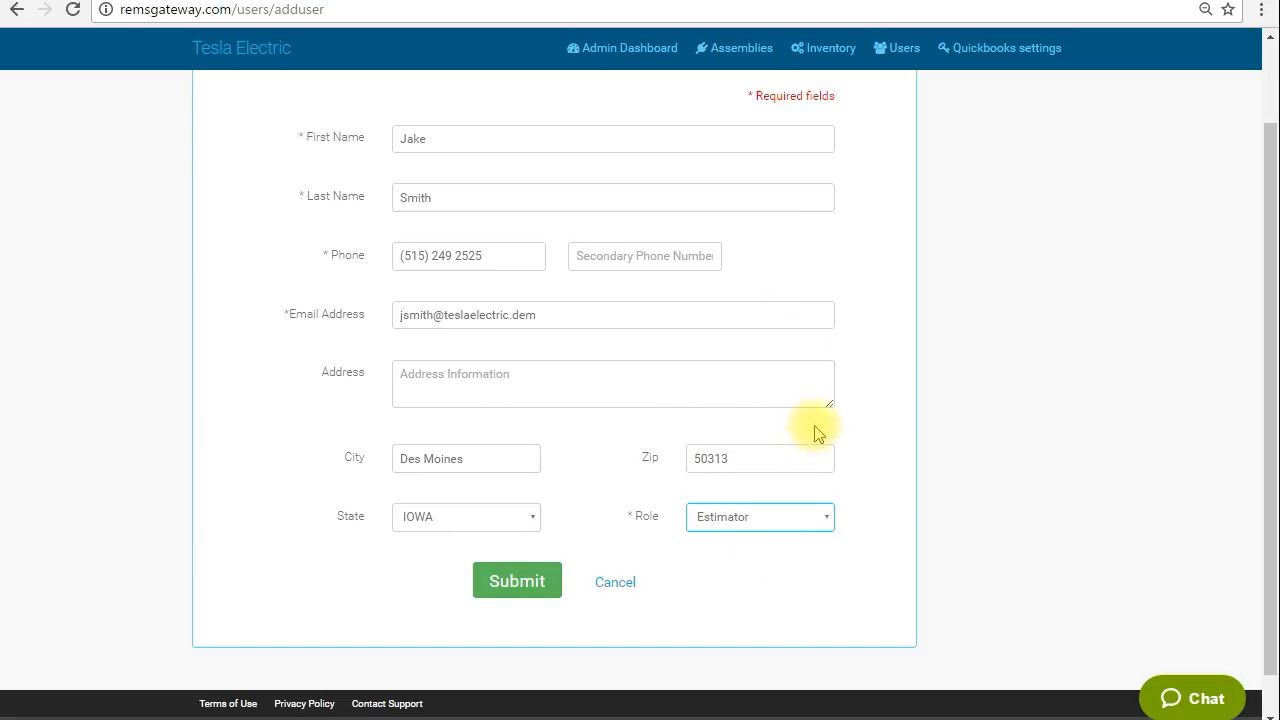
click(825, 518)
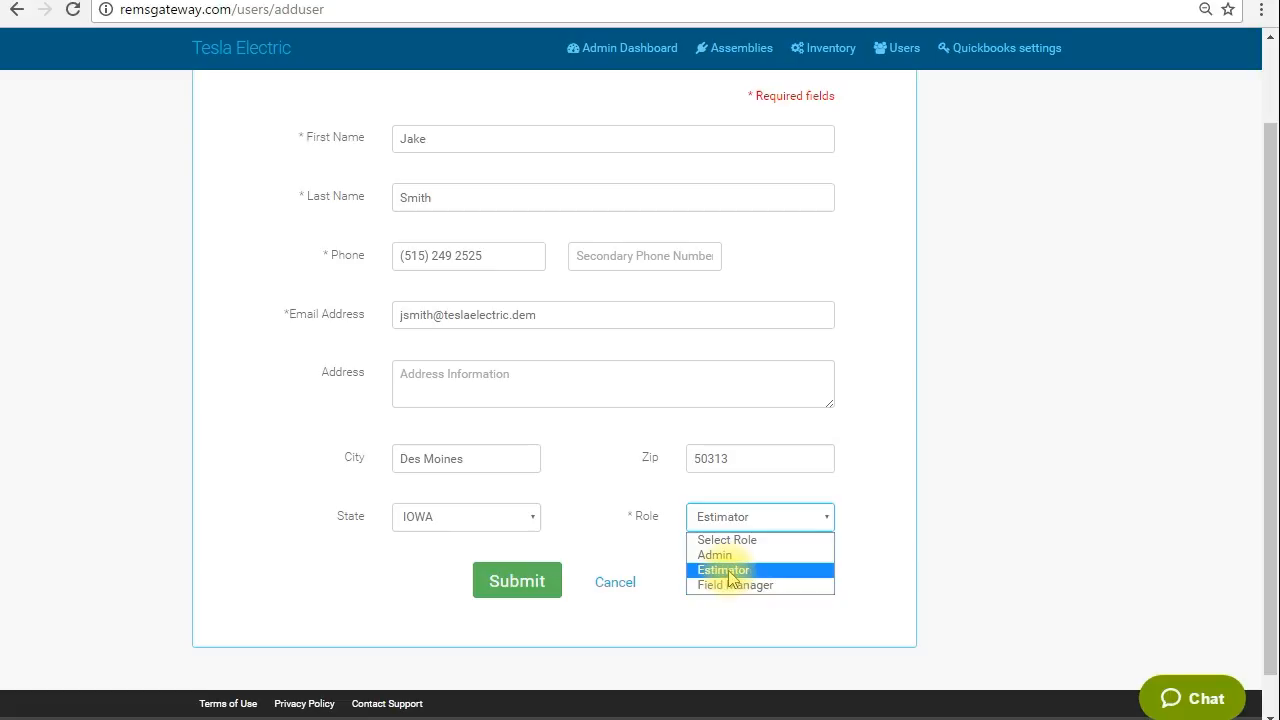
click(729, 571)
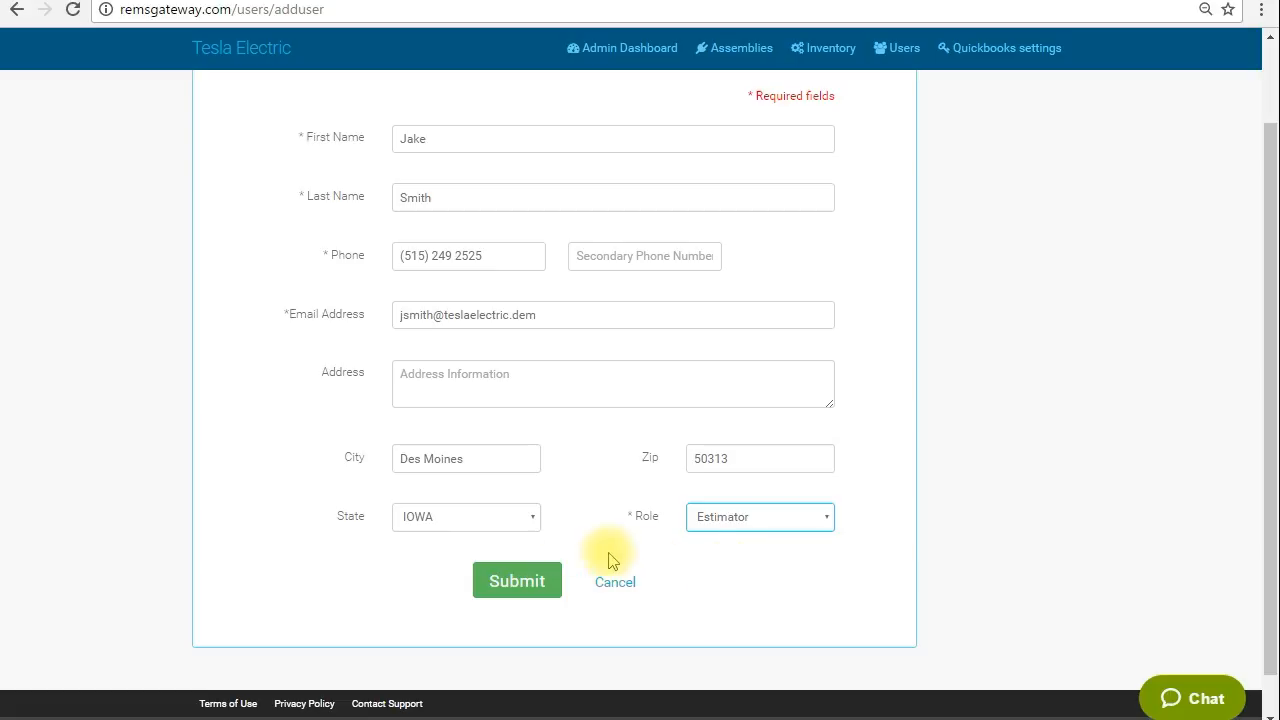
click(503, 594)
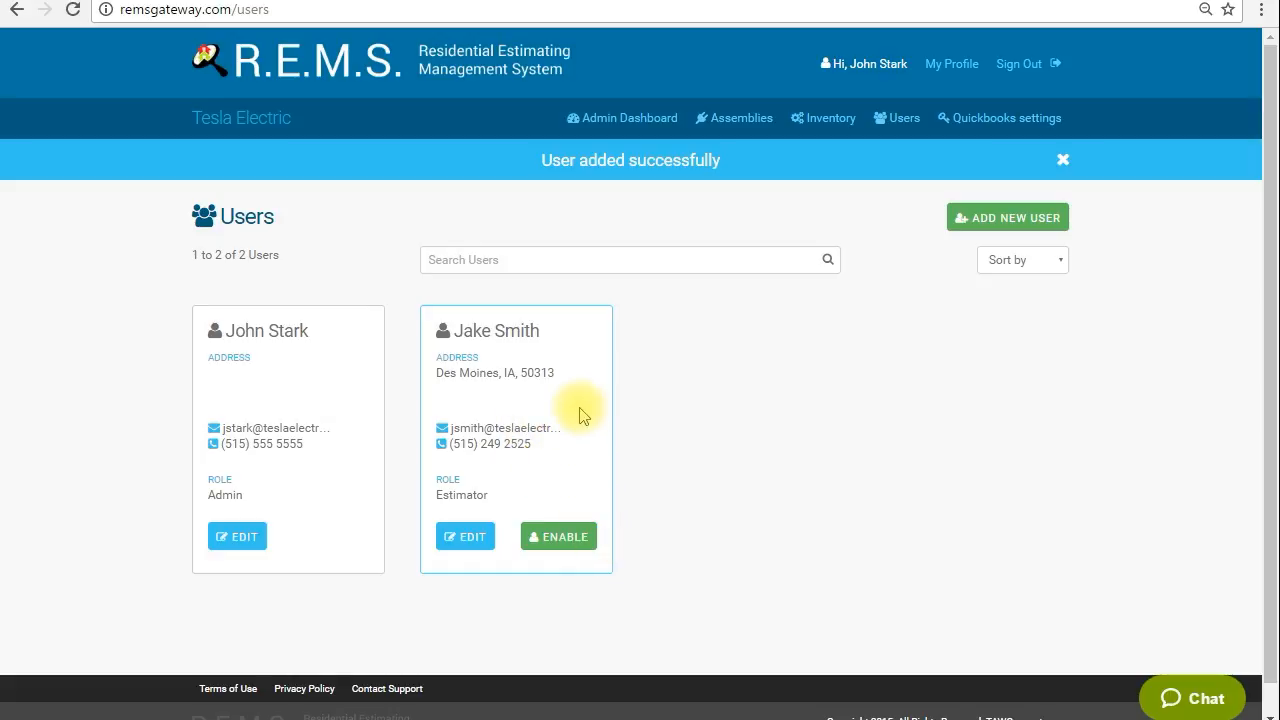
Enable the newly added user's account.
click(570, 537)
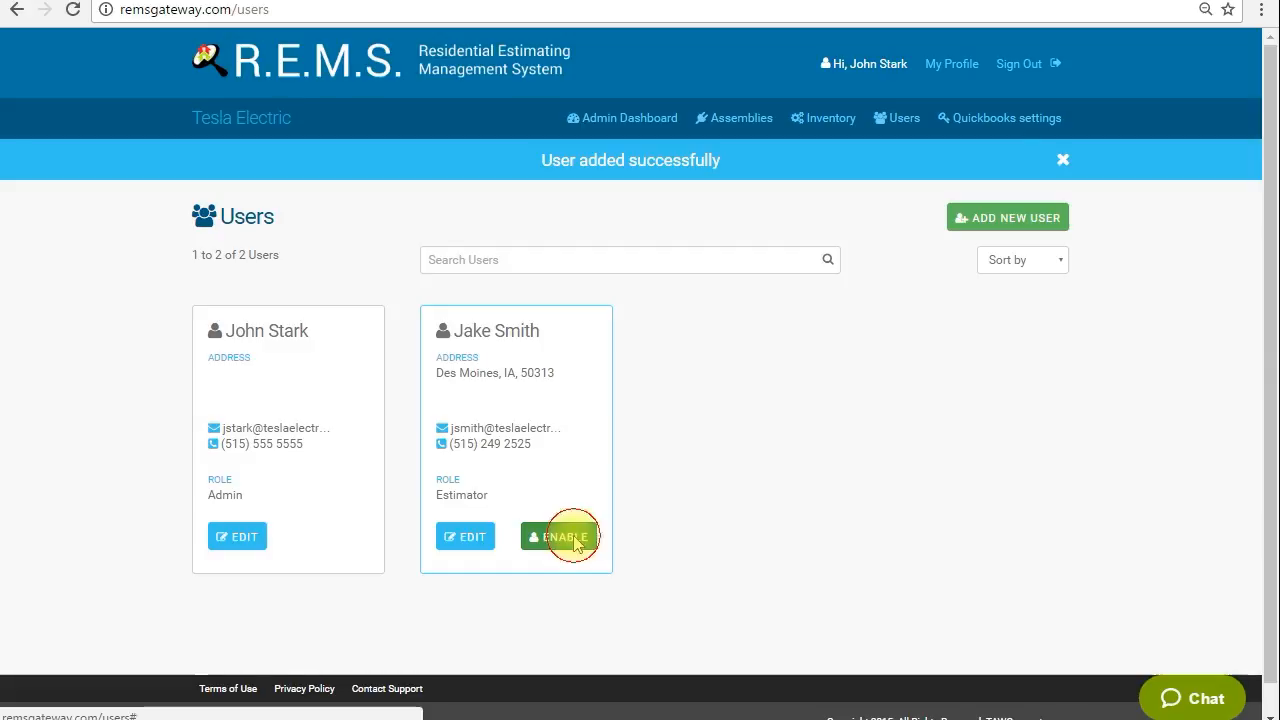
click(466, 360)
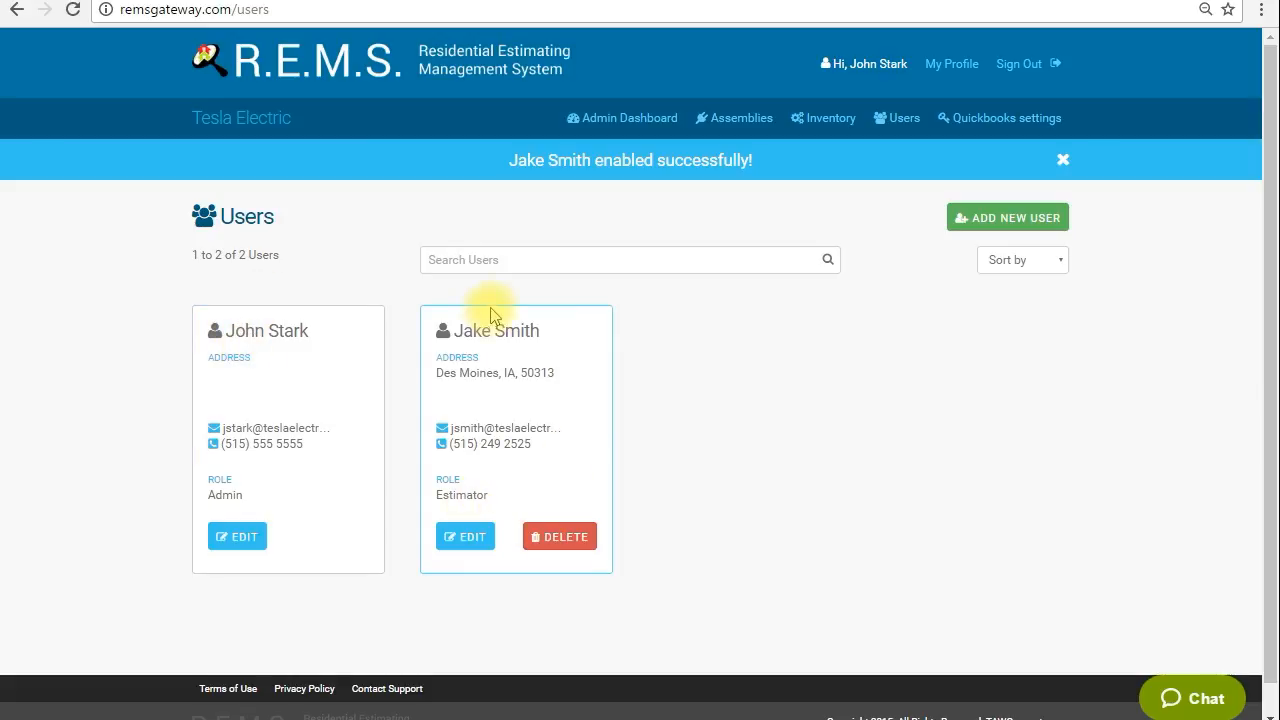
Edit the new user, change the role to Admin, and save the update.
click(482, 543)
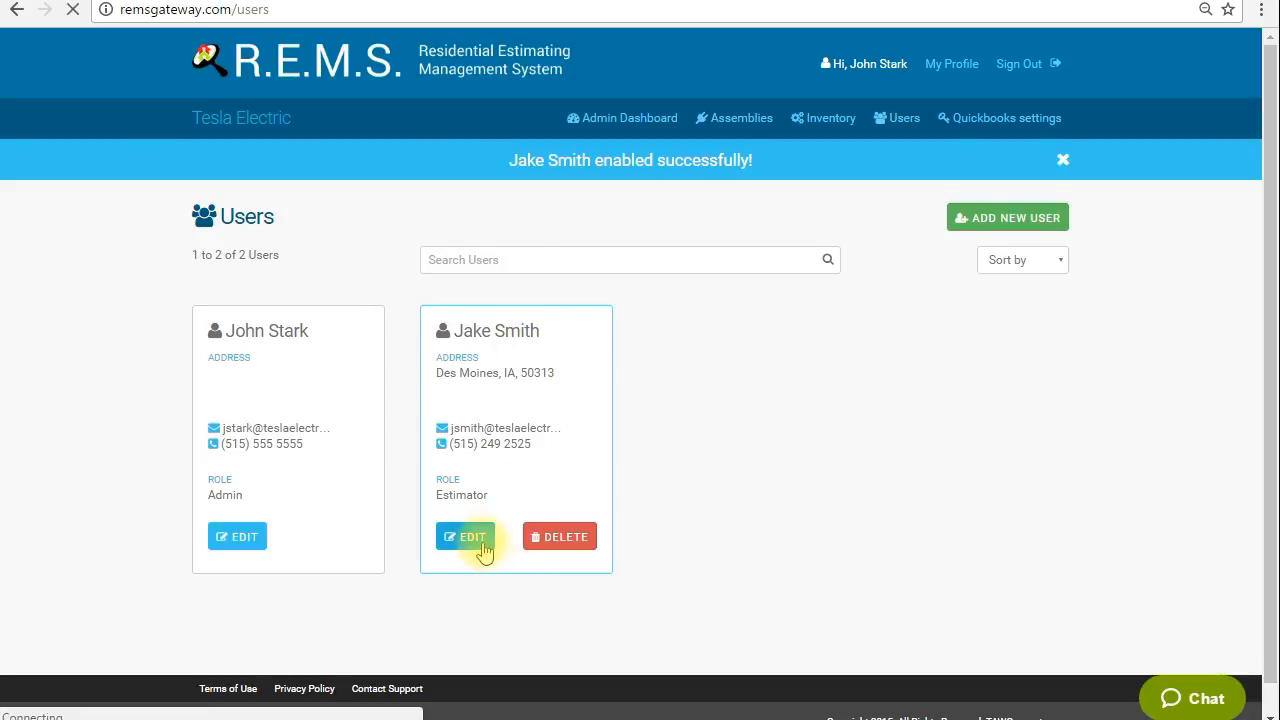
scroll(920, 423, down, 3)
click(832, 478)
click(752, 505)
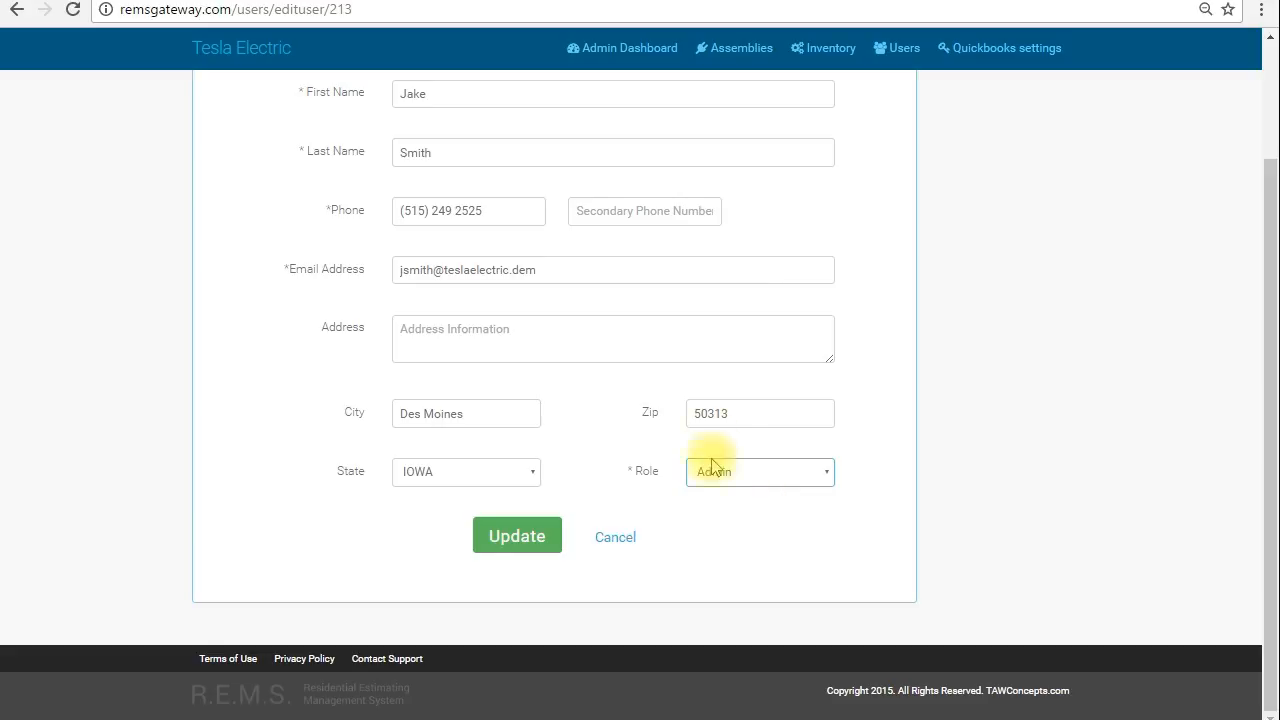
click(492, 534)
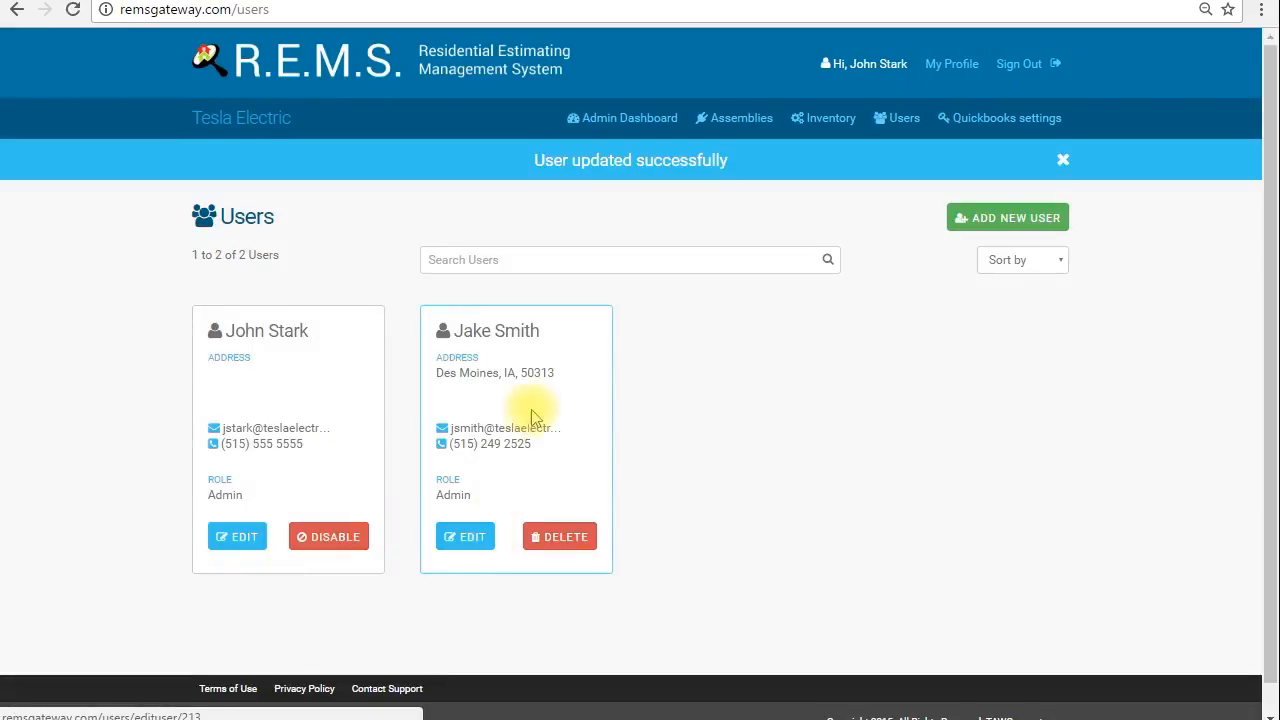
Edit the new user again, set the role back to Estimator, and save the update.
scroll(531, 412, down, 1)
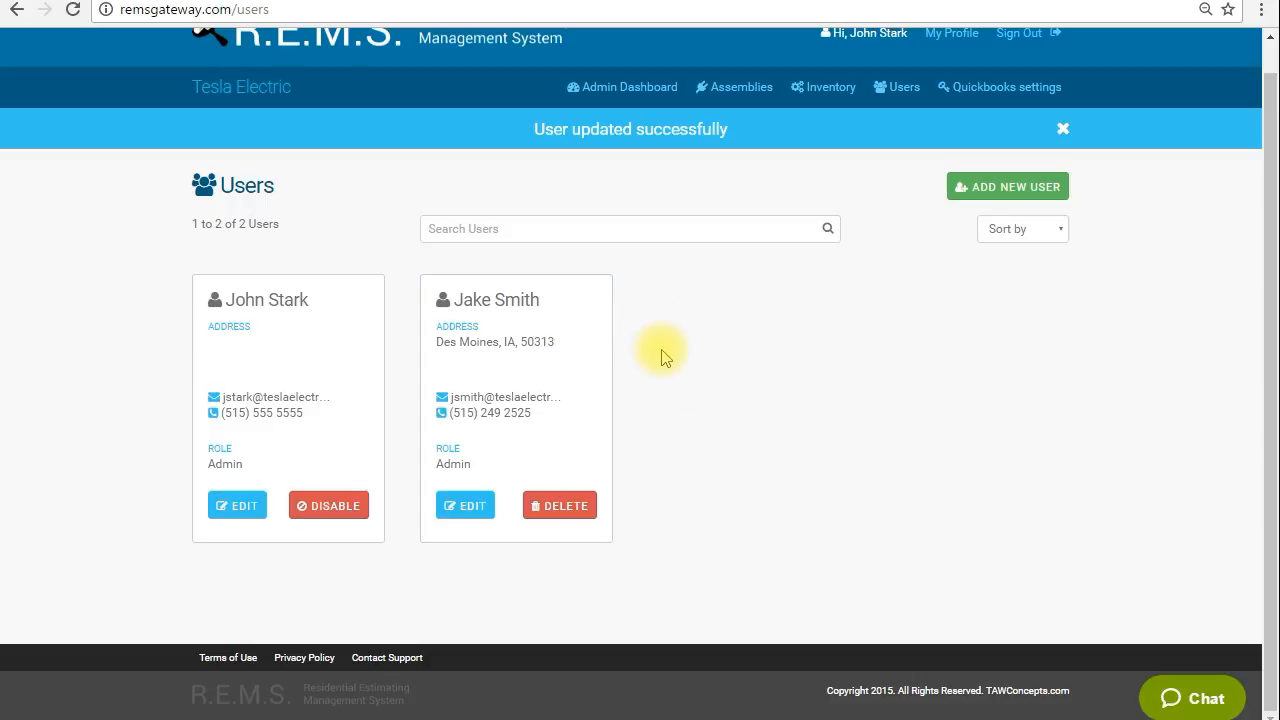
click(458, 505)
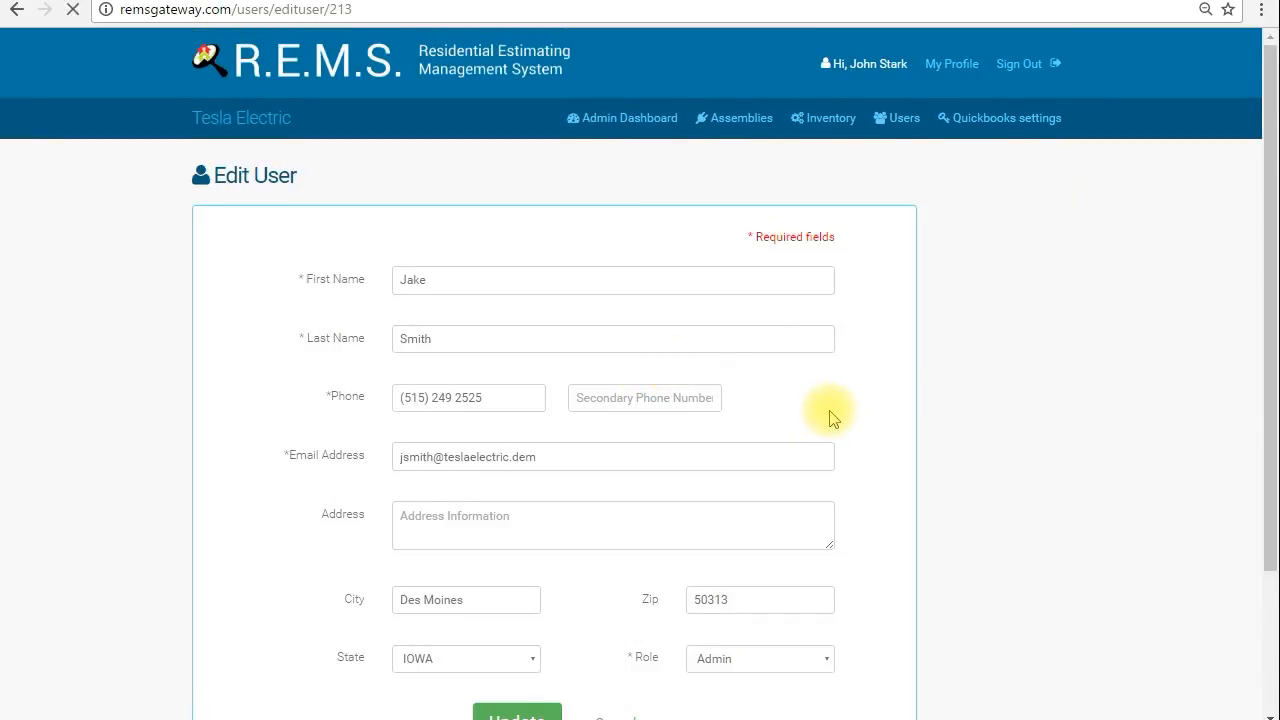
scroll(829, 418, down, 2)
click(826, 476)
click(763, 527)
click(547, 541)
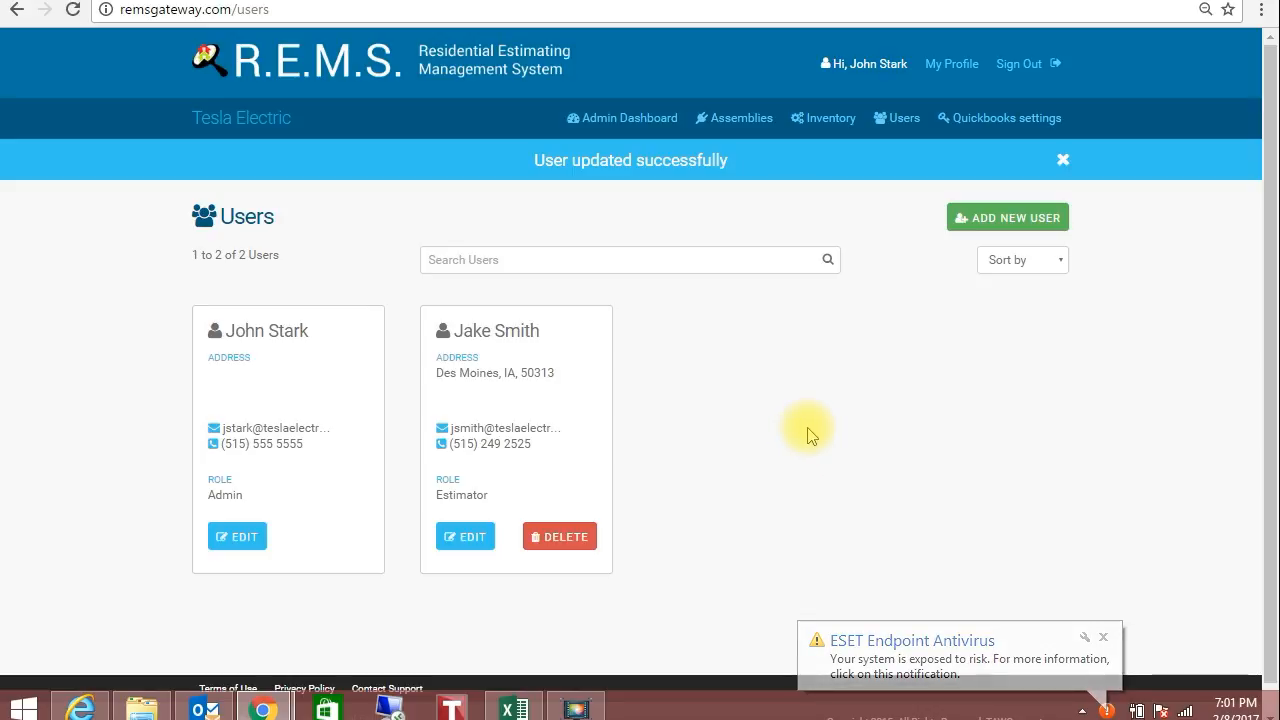
click(1107, 637)
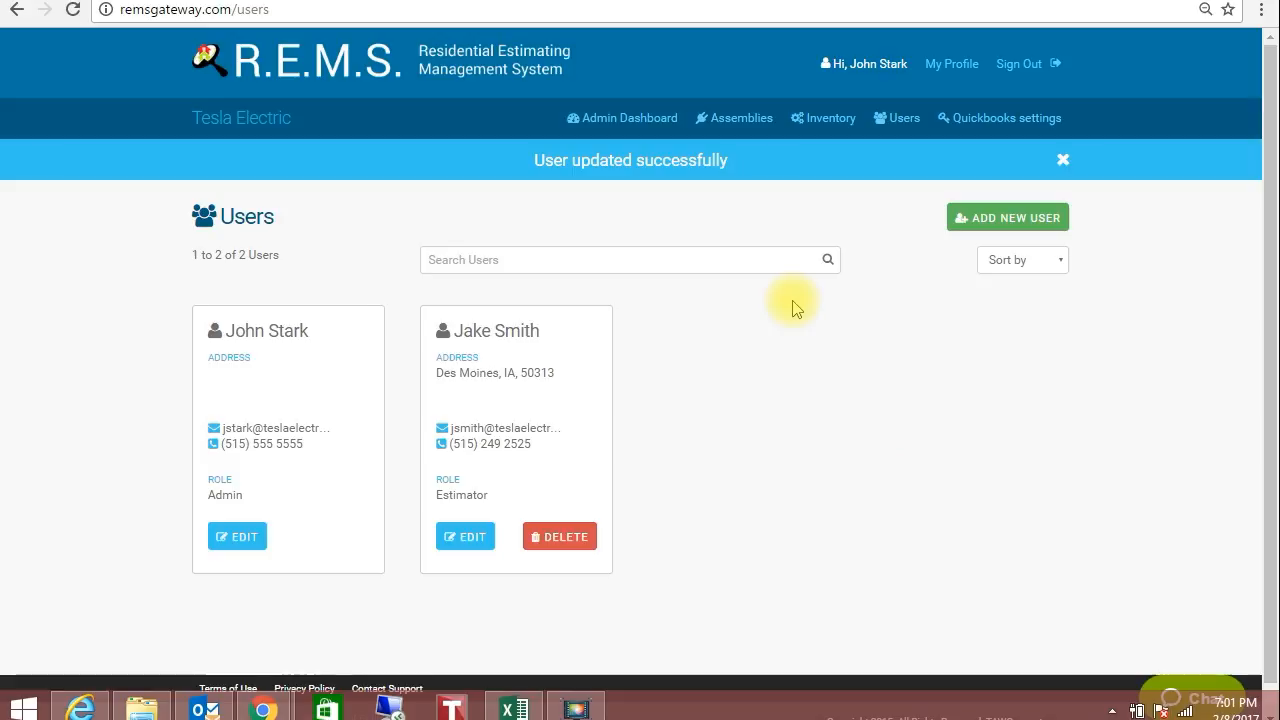